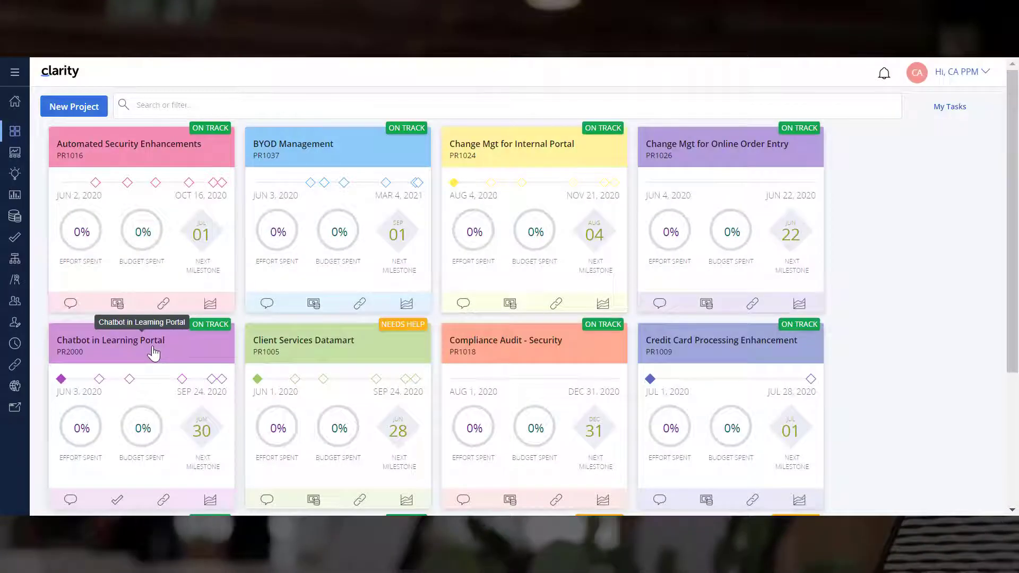
# - Show the Chatbot in Learning Portal project's tasks in the Board view
pyautogui.click(153, 352)
pyautogui.click(156, 101)
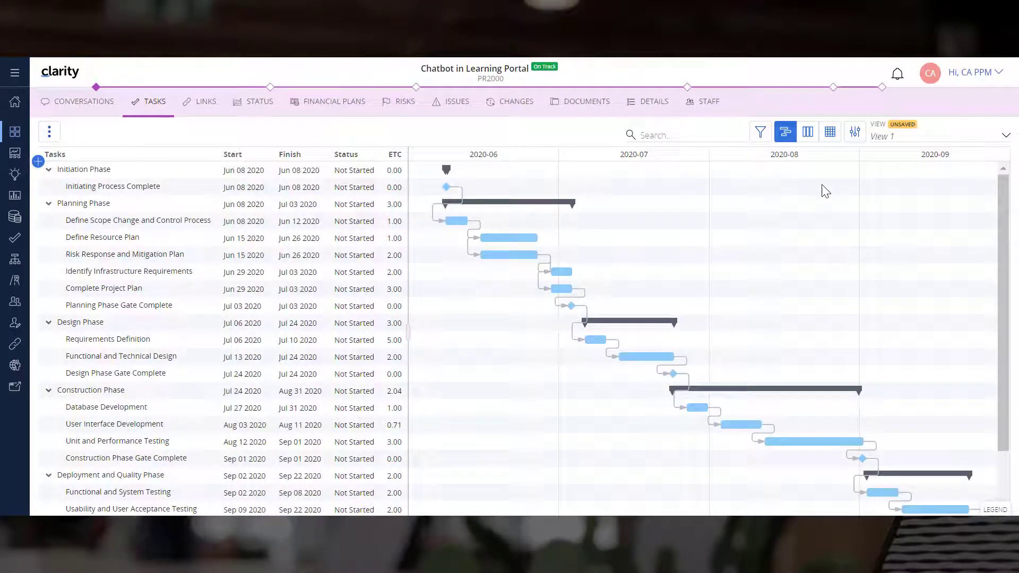
pyautogui.click(808, 131)
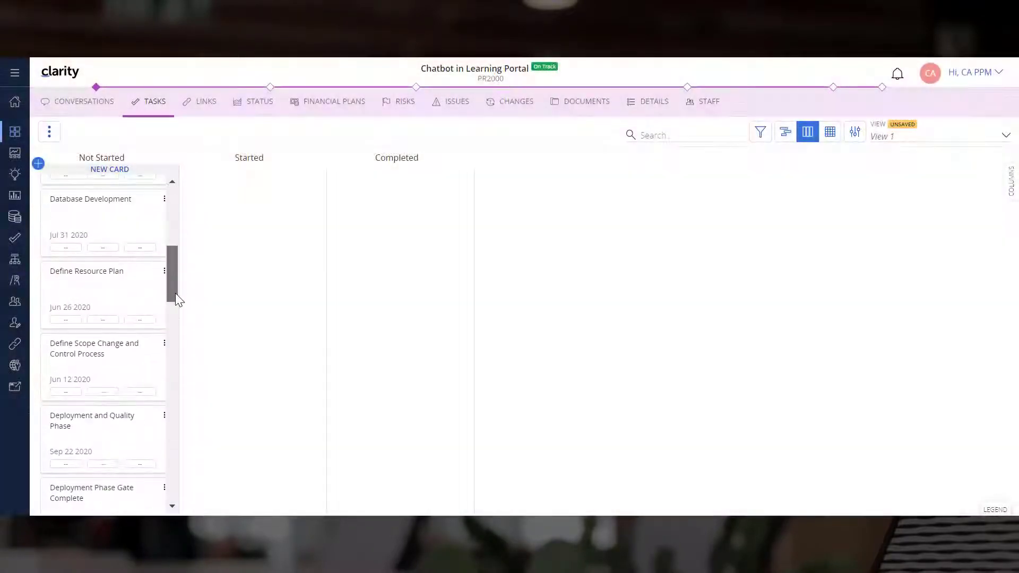
# - Move the Initiating Process Complete card from Not Started into the Started column
pyautogui.scroll(-1, 175, 294)
pyautogui.moveTo(181, 312); pyautogui.dragTo(181, 392)
pyautogui.moveTo(123, 370); pyautogui.dragTo(198, 234)
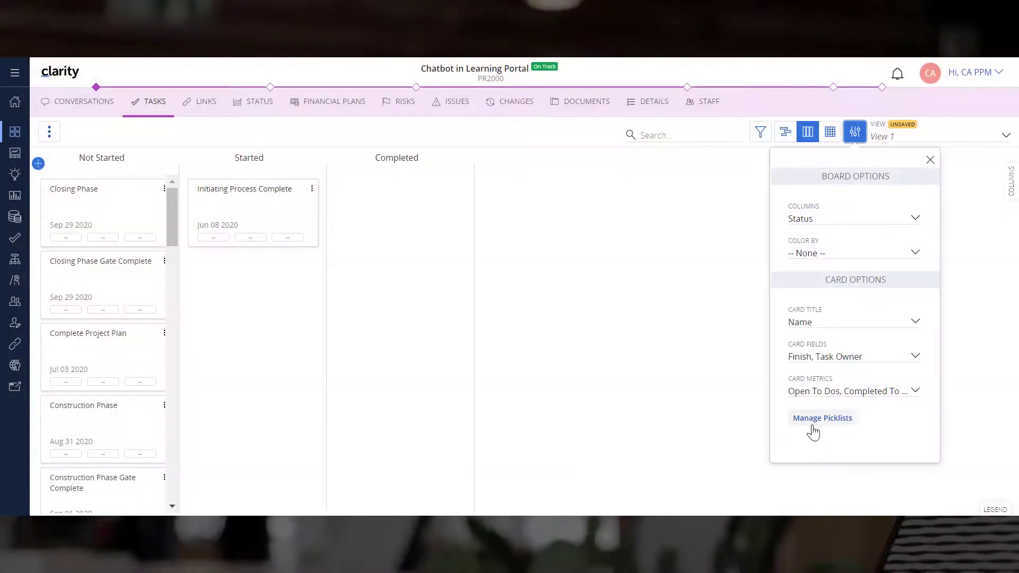
# - Create a Risks picklist with choices No Risk, Active Risks and Risks(Mitigated)
pyautogui.click(813, 419)
pyautogui.click(760, 185)
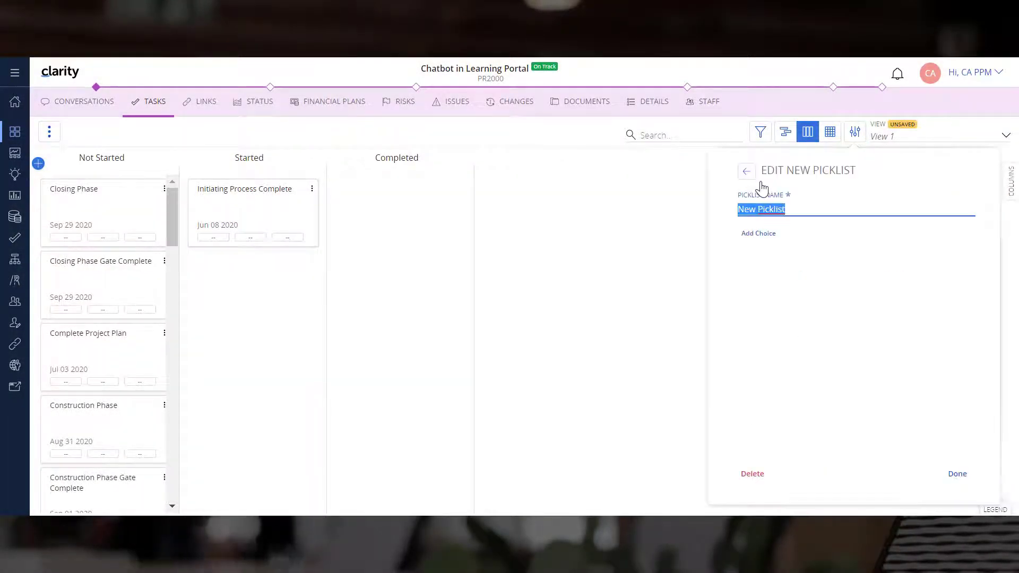
pyautogui.write('Risks')
pyautogui.click(763, 234)
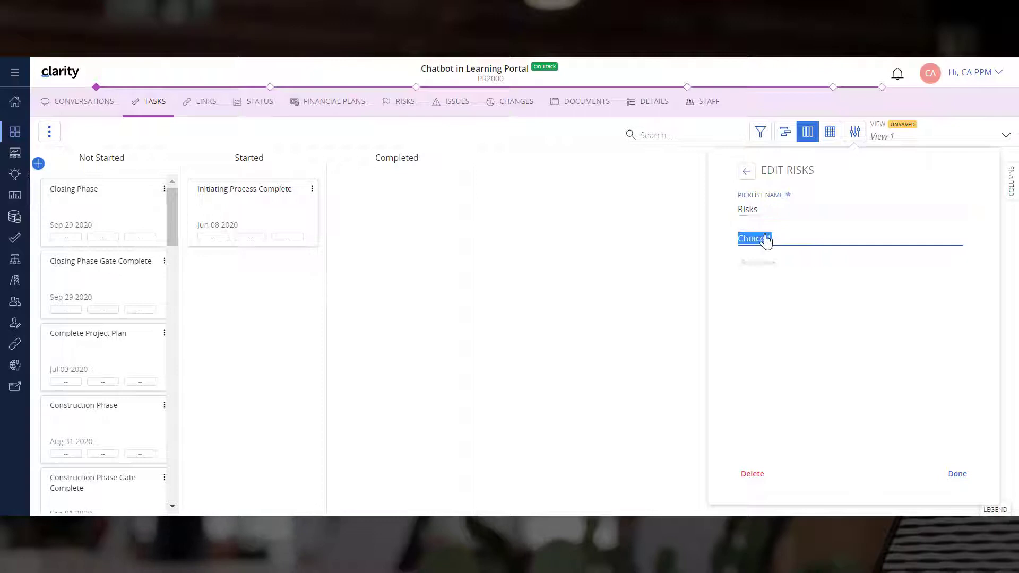
pyautogui.write('No Risk')
pyautogui.click(760, 265)
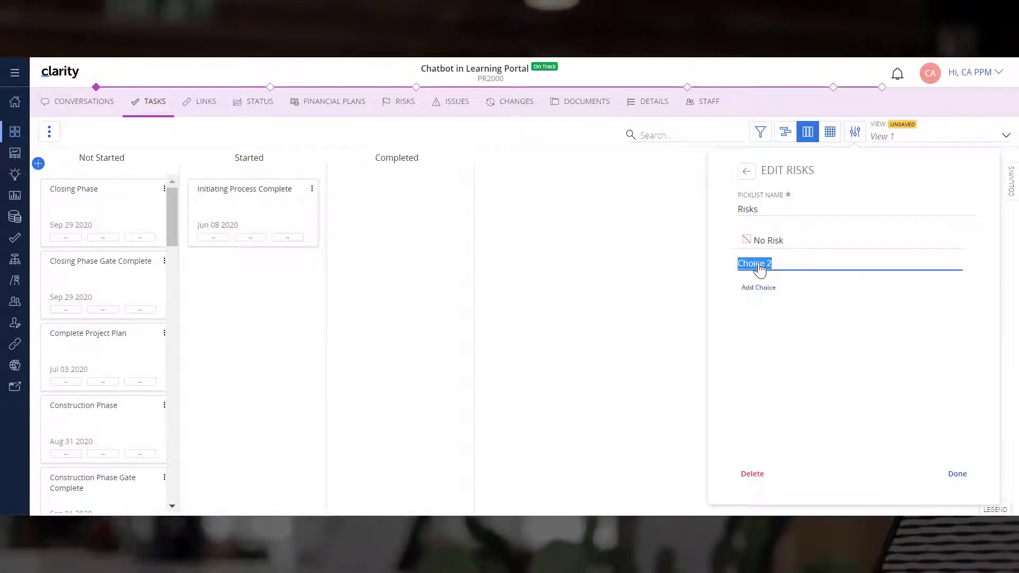
pyautogui.write('Active Risks')
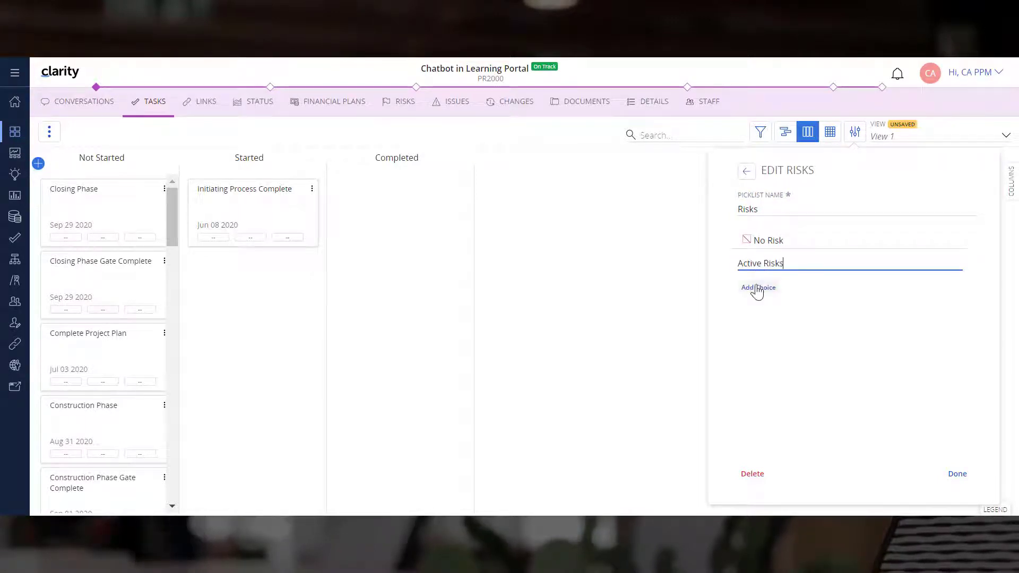
pyautogui.click(758, 288)
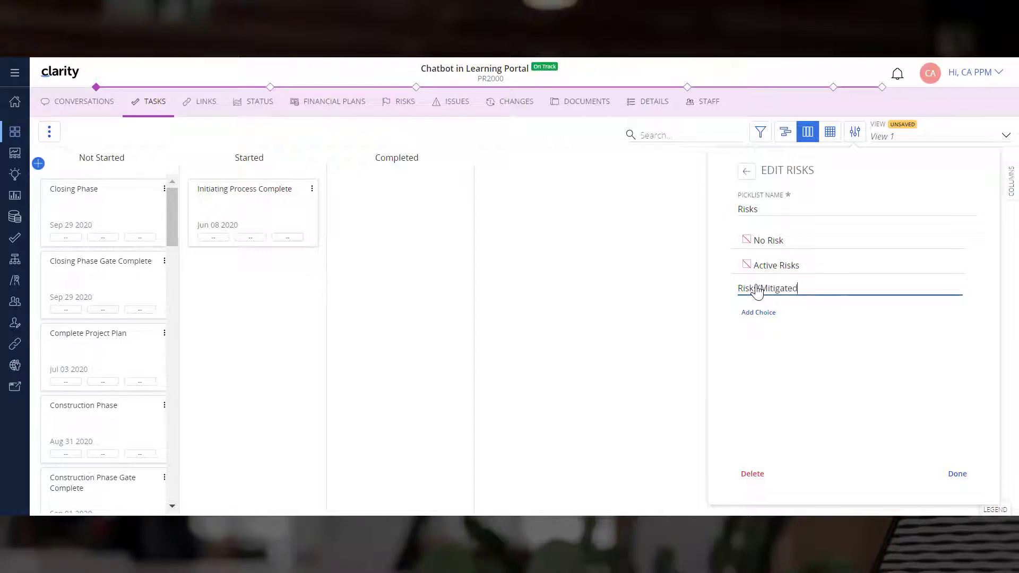
pyautogui.write('Risks(Mitigated)')
pyautogui.press('Return')
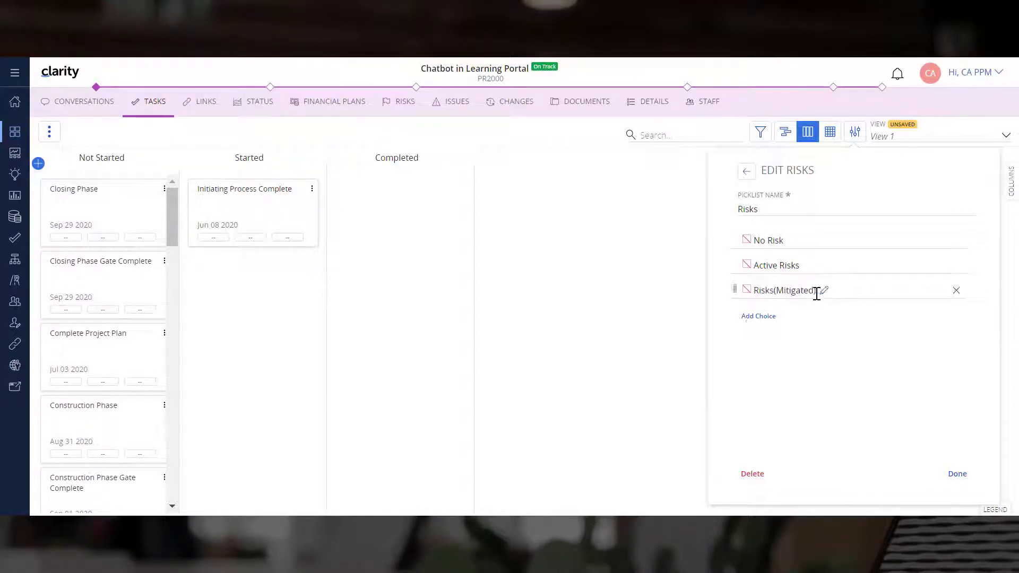
# - Colour the choices: No Risk green, Active Risks red, Risks(Mitigated) yellow
pyautogui.click(748, 241)
pyautogui.click(753, 259)
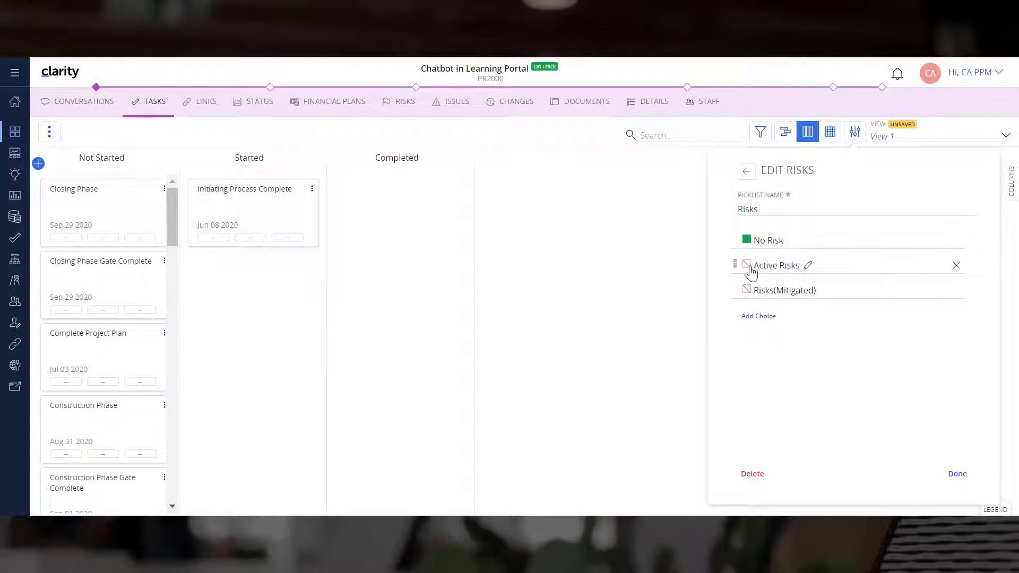
pyautogui.click(748, 265)
pyautogui.click(769, 284)
pyautogui.click(748, 290)
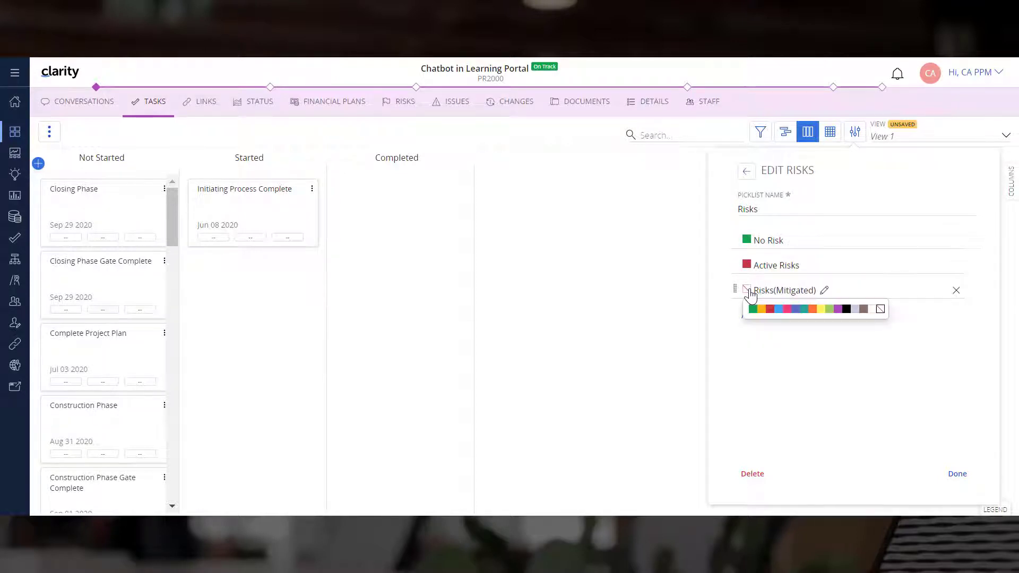
pyautogui.click(762, 310)
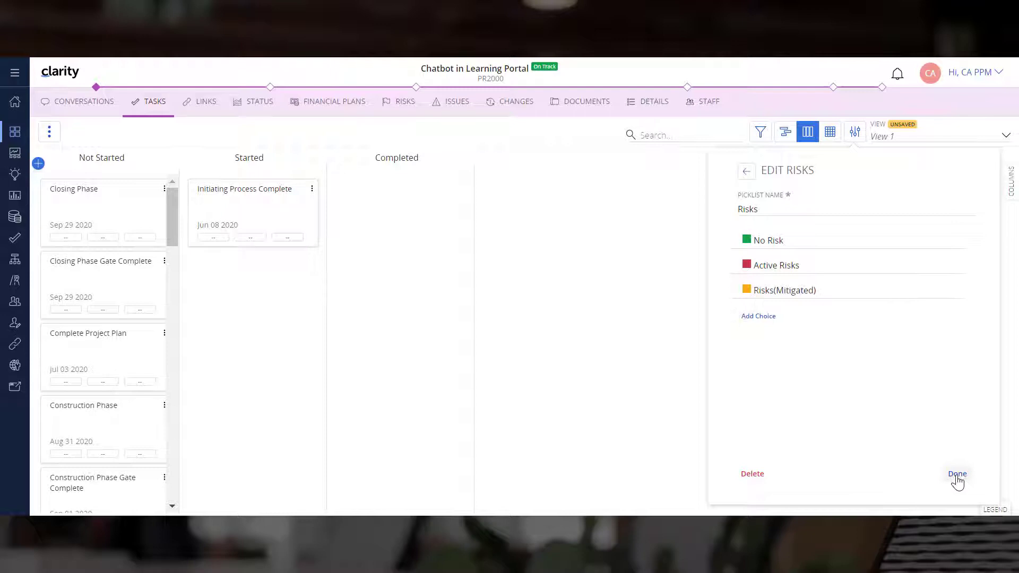
# - Finish the Risks picklist, then set board Columns to Risks and Color By to Status
pyautogui.click(958, 475)
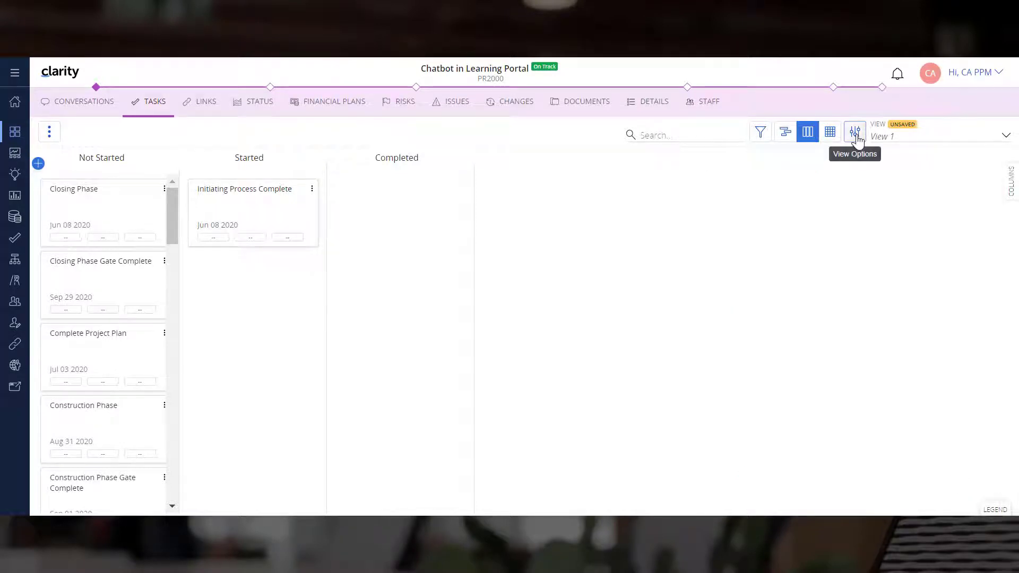
pyautogui.click(855, 132)
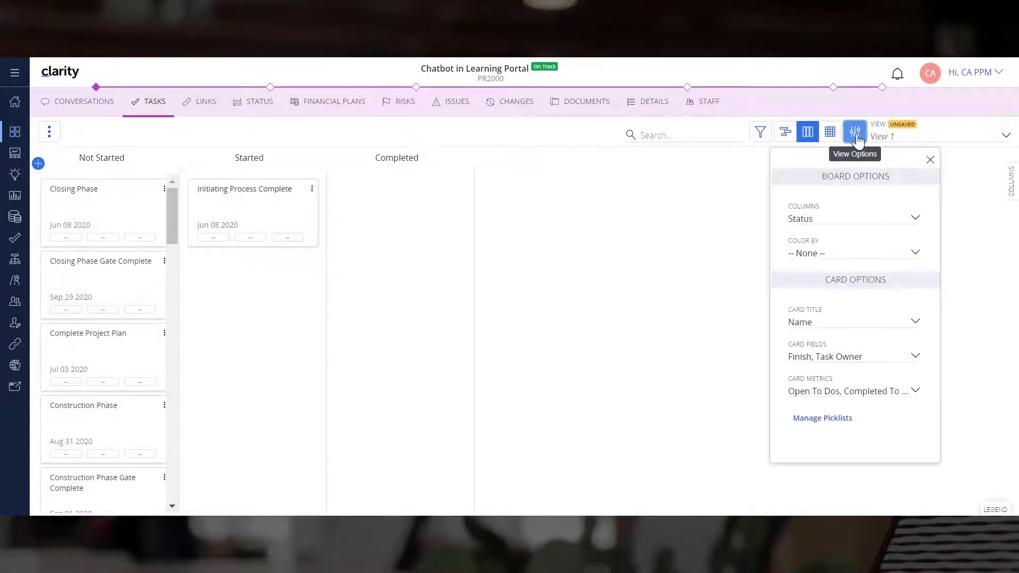
pyautogui.click(825, 216)
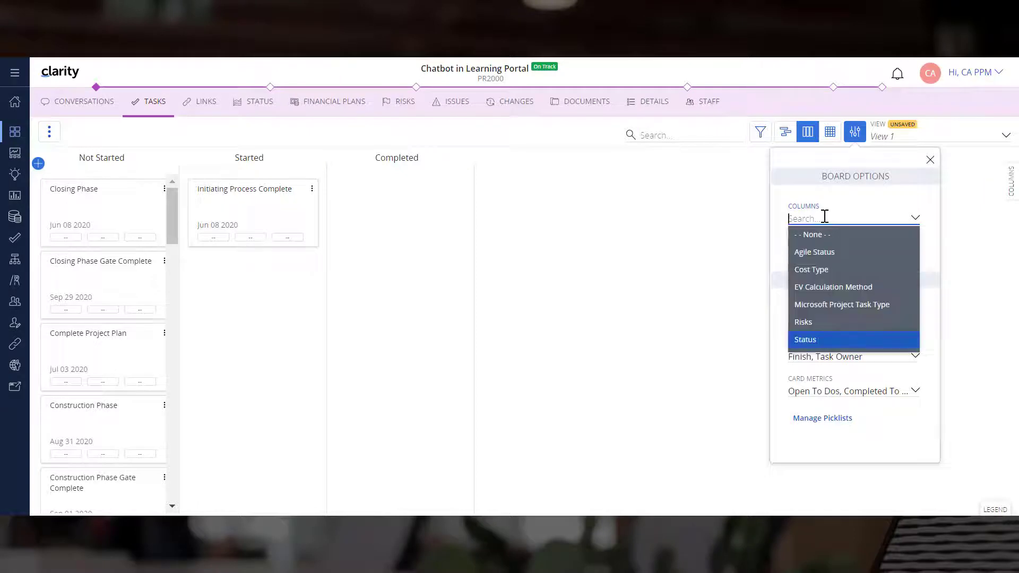
pyautogui.click(815, 324)
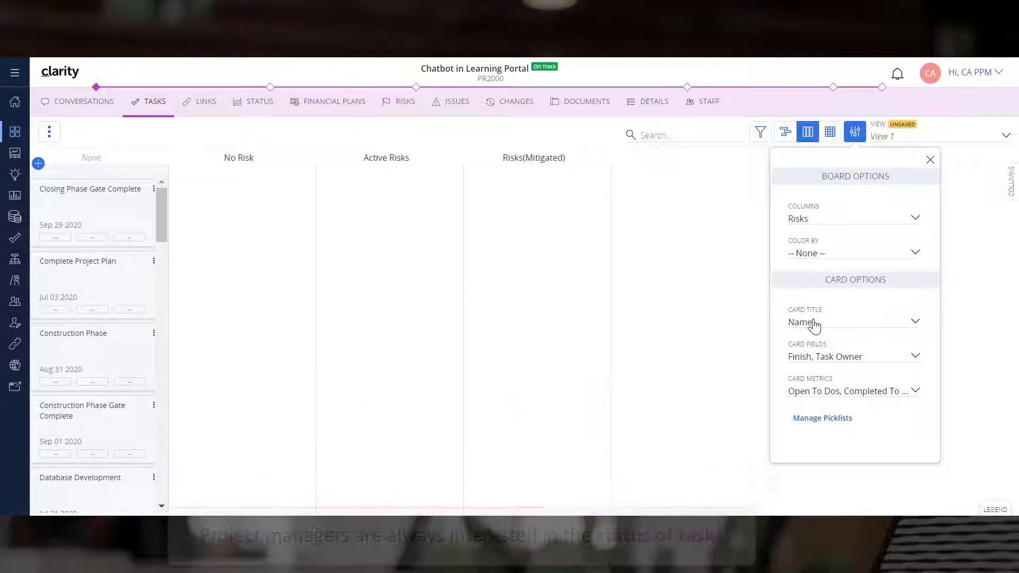
pyautogui.click(853, 254)
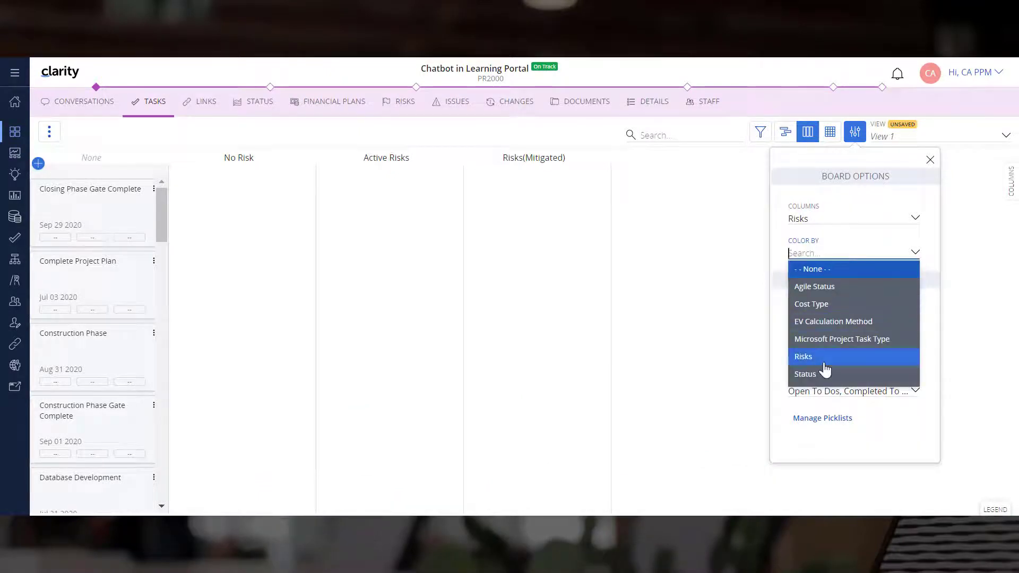
pyautogui.click(823, 374)
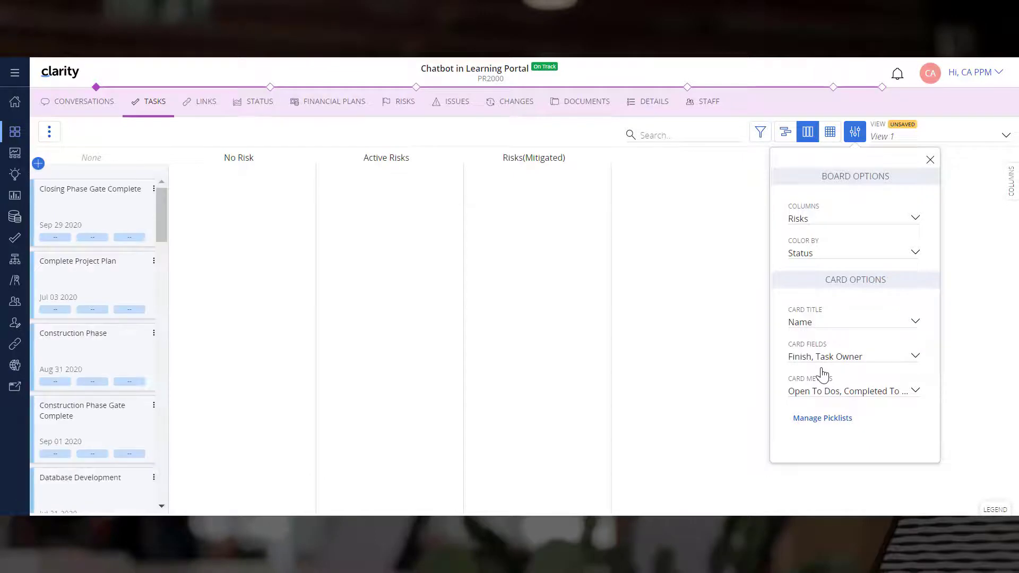
# - Drag User Interface Development from None into Active Risks and show the colour legend
pyautogui.click(931, 160)
pyautogui.moveTo(162, 228); pyautogui.dragTo(177, 383)
pyautogui.moveTo(58, 271); pyautogui.dragTo(212, 238)
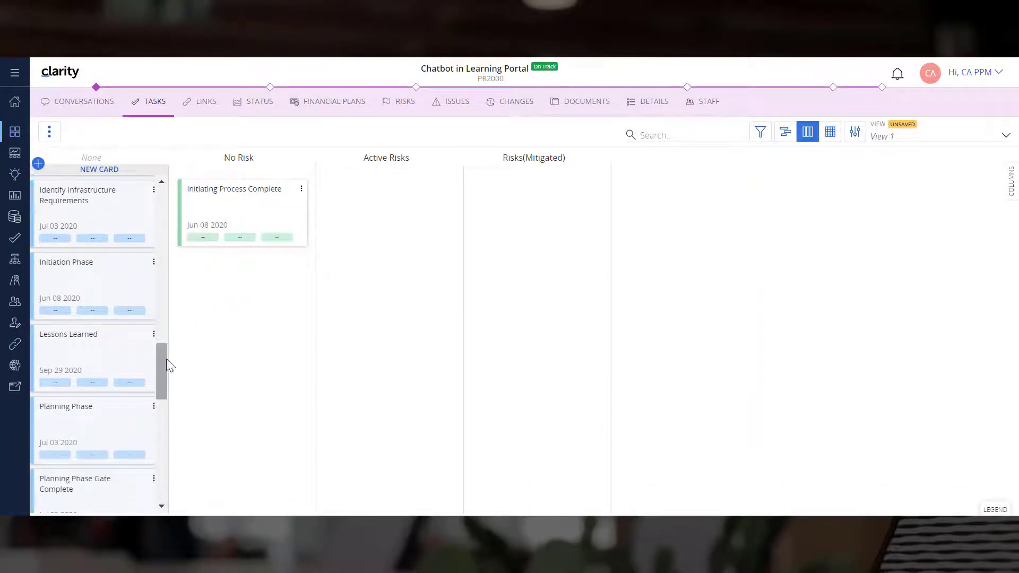
pyautogui.moveTo(166, 365); pyautogui.dragTo(164, 452)
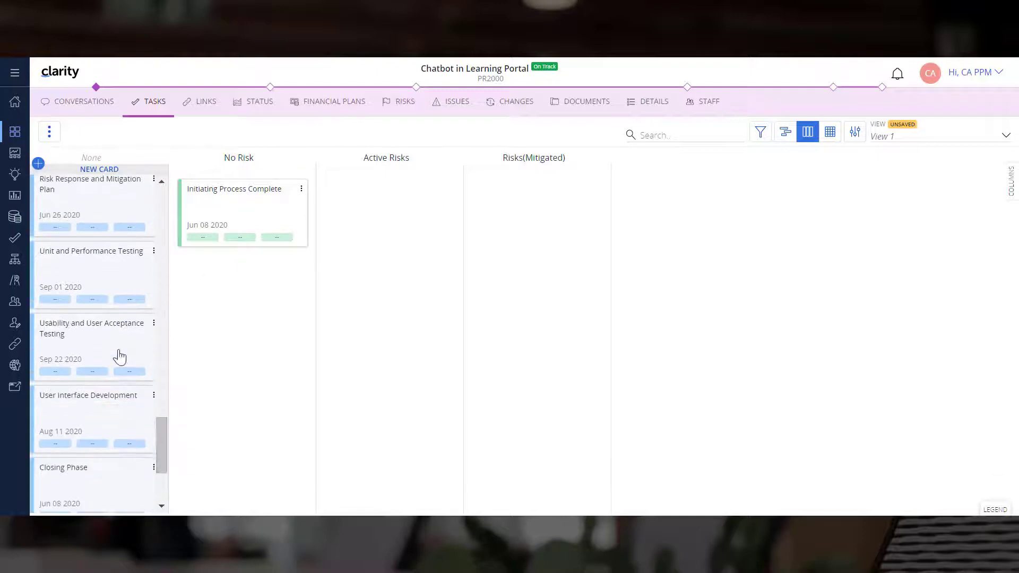
pyautogui.moveTo(88, 274); pyautogui.dragTo(472, 219)
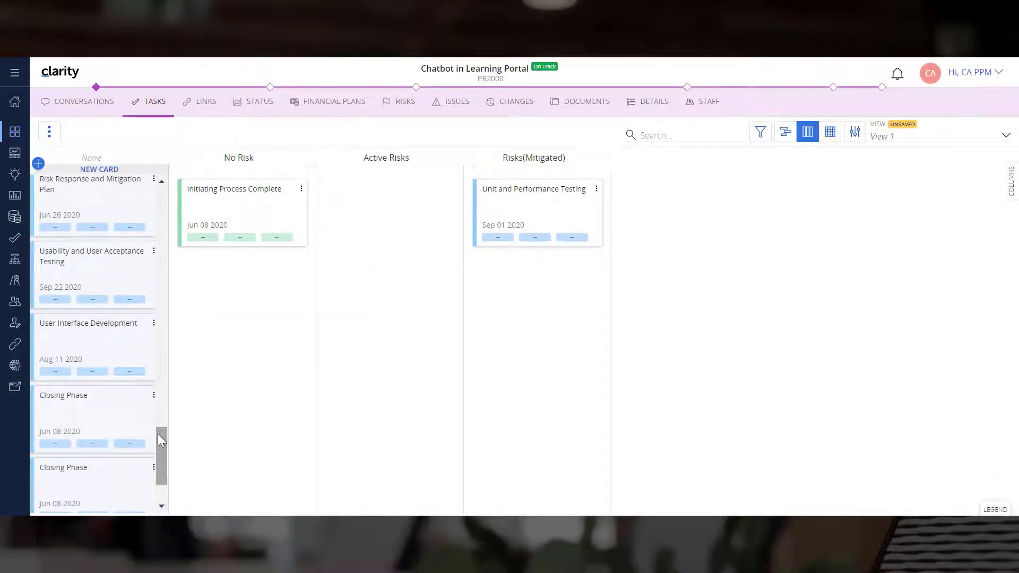
pyautogui.moveTo(121, 359); pyautogui.dragTo(337, 219)
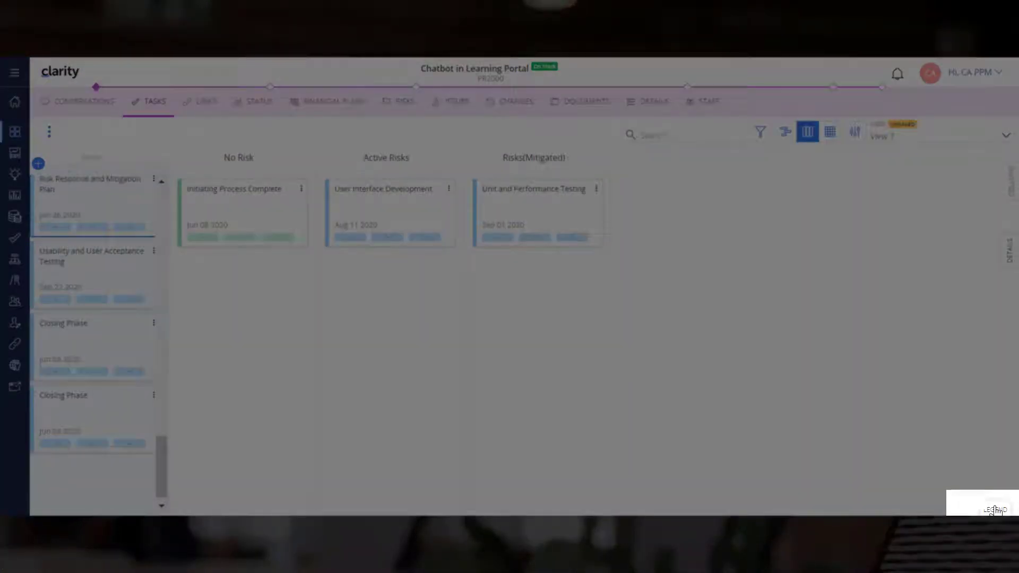
pyautogui.click(996, 510)
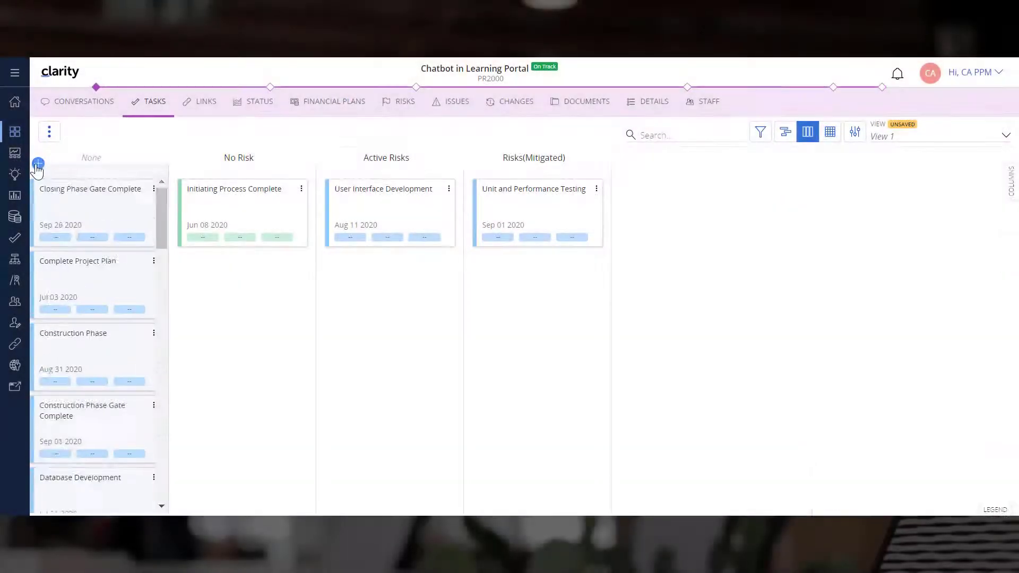
# - Add a Review Infrastructure Requirements task card and assign it a task owner
pyautogui.click(38, 163)
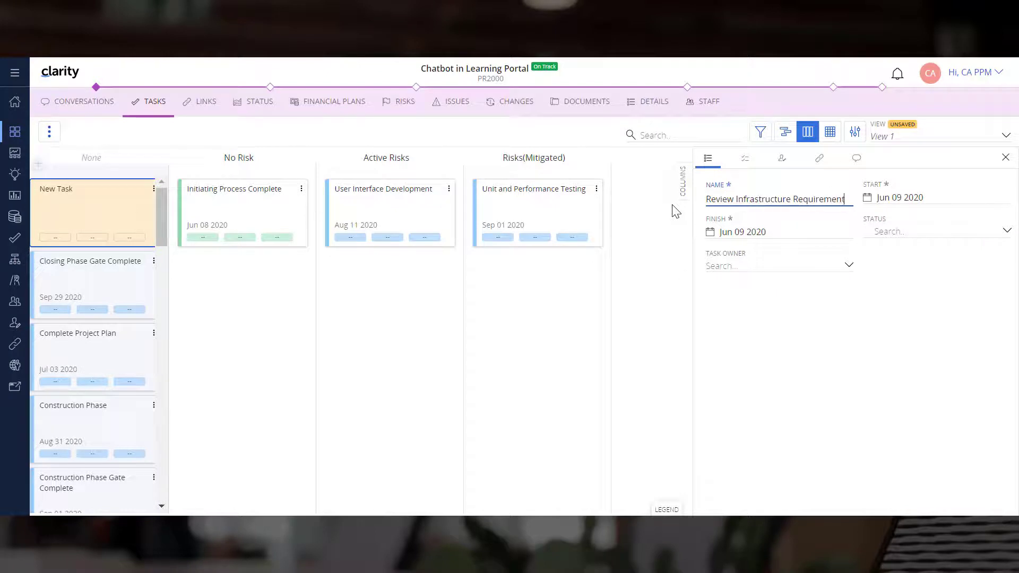
pyautogui.click(927, 230)
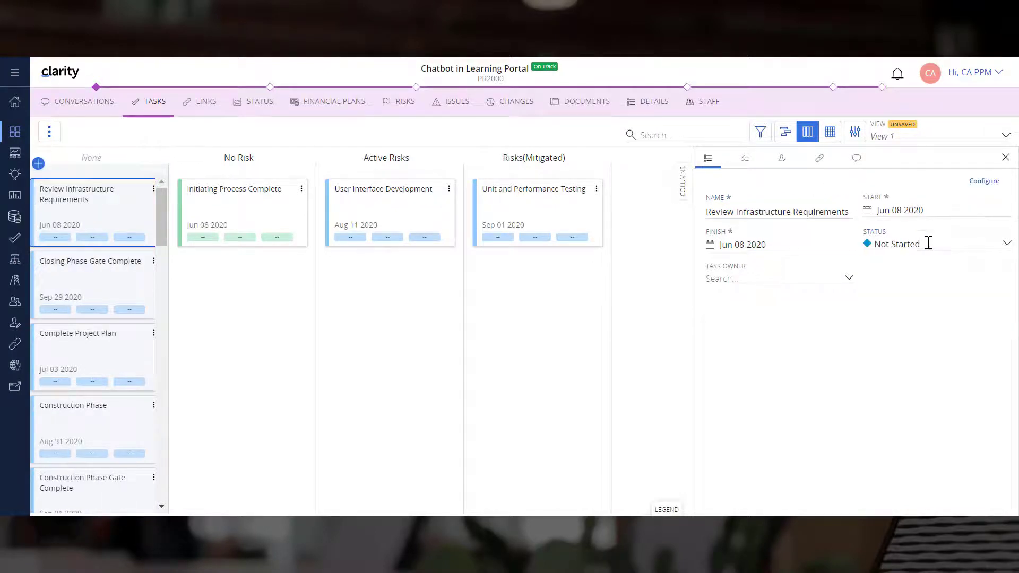
pyautogui.click(837, 281)
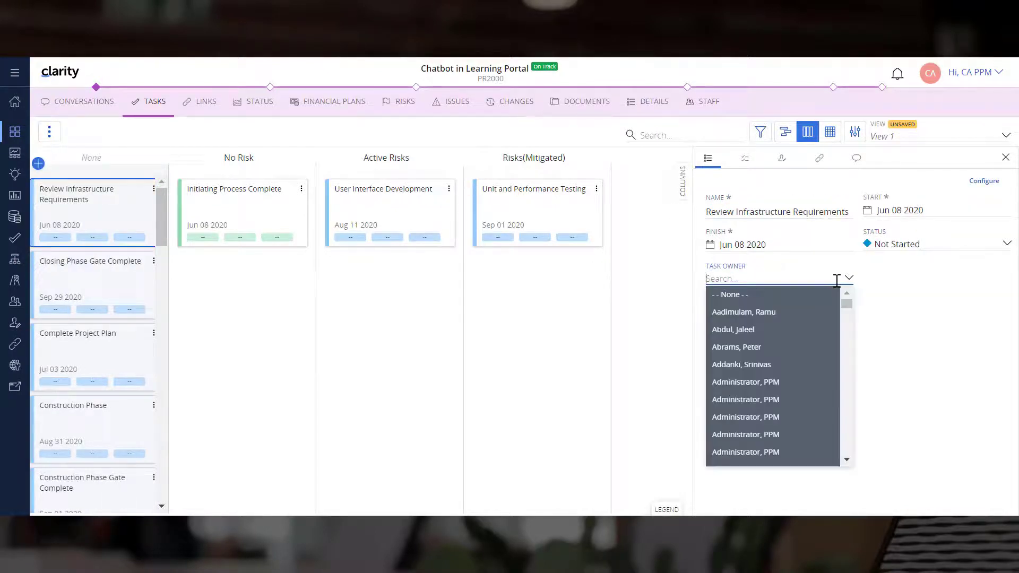
pyautogui.click(795, 349)
pyautogui.click(1005, 164)
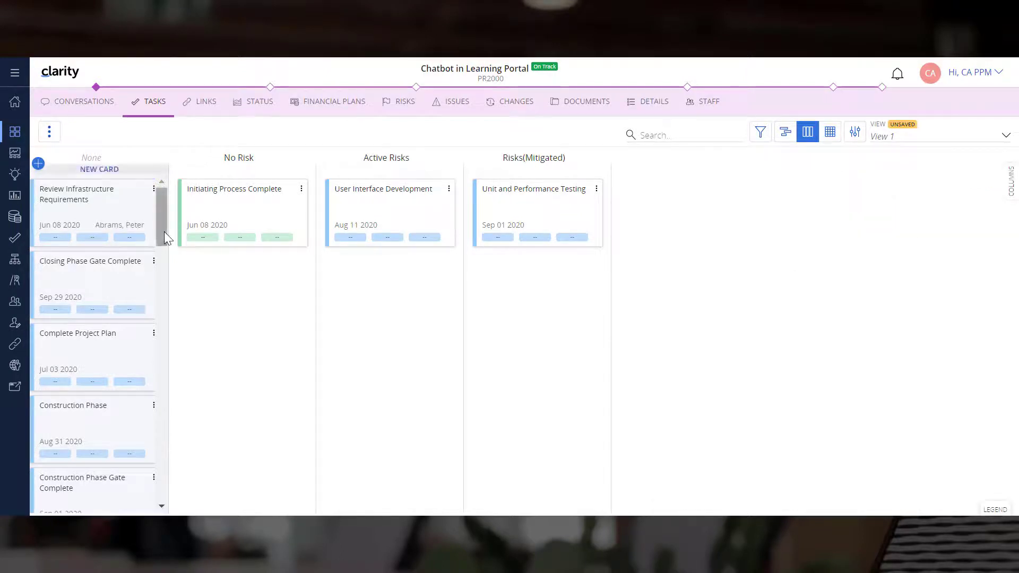
pyautogui.moveTo(164, 231); pyautogui.dragTo(165, 422)
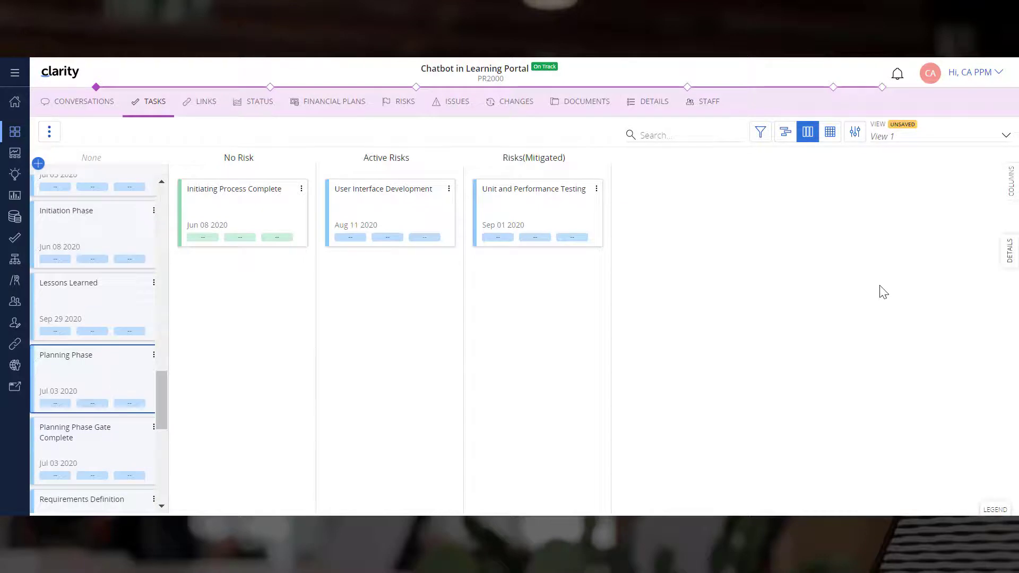
# - Add the RISKS field below Task Owner in Planning Phase's task details layout
pyautogui.click(1011, 251)
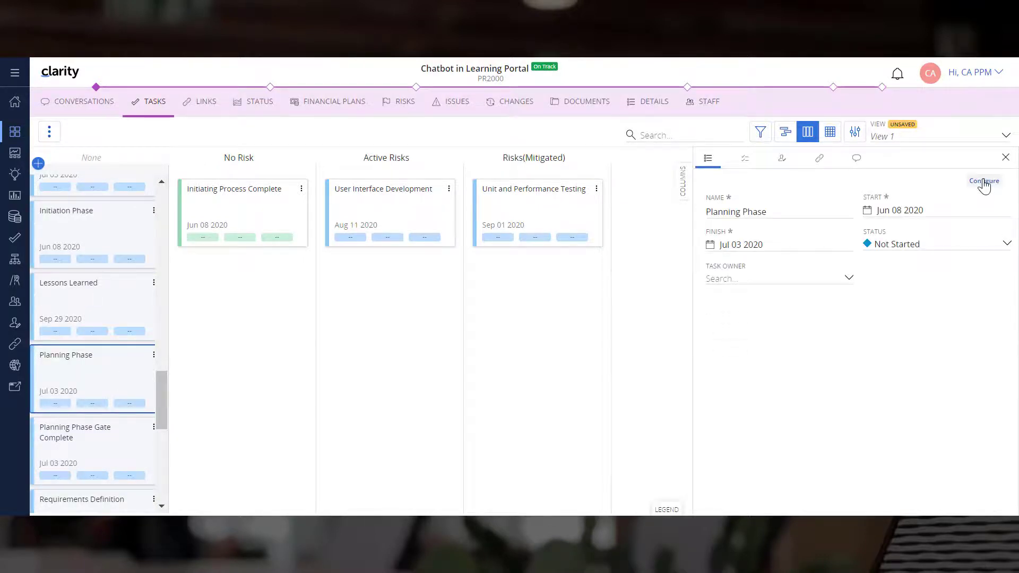
pyautogui.click(985, 181)
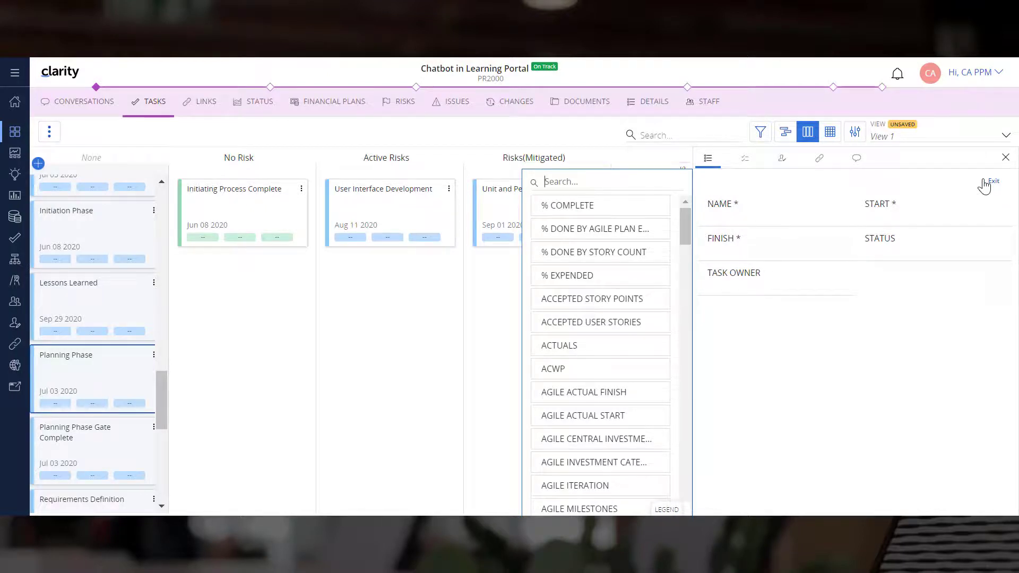
pyautogui.write('risk')
pyautogui.moveTo(552, 228); pyautogui.dragTo(865, 315)
pyautogui.click(993, 181)
# - Set Planning Phase's risk to No Risk so the board regroups it
pyautogui.click(1006, 313)
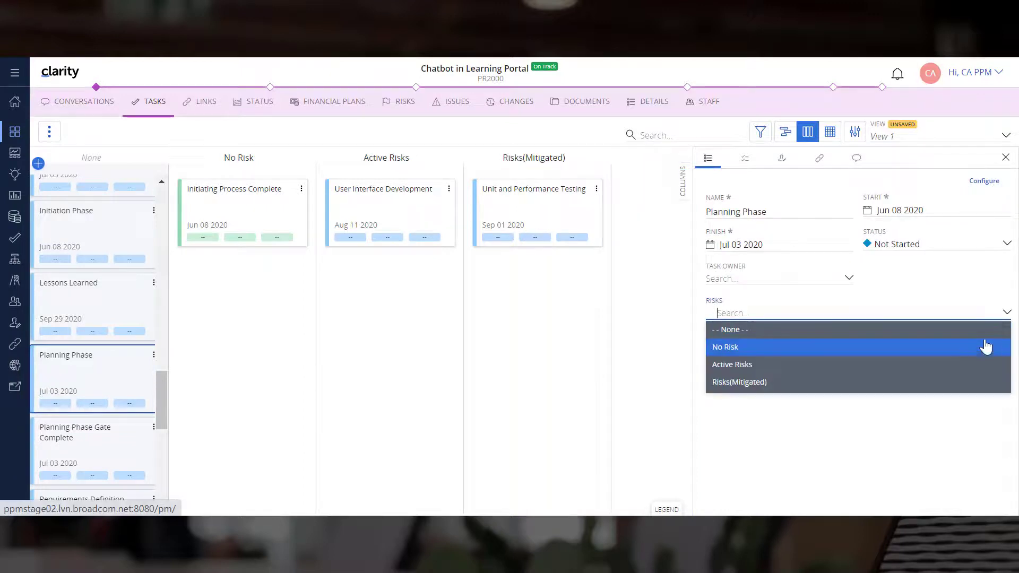
pyautogui.click(986, 347)
pyautogui.click(1006, 157)
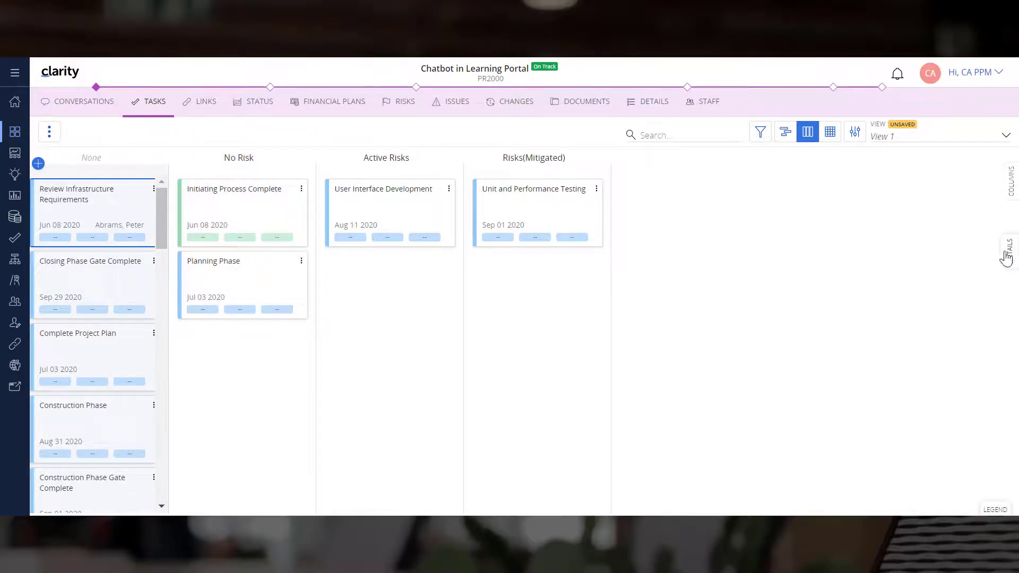
pyautogui.click(1006, 255)
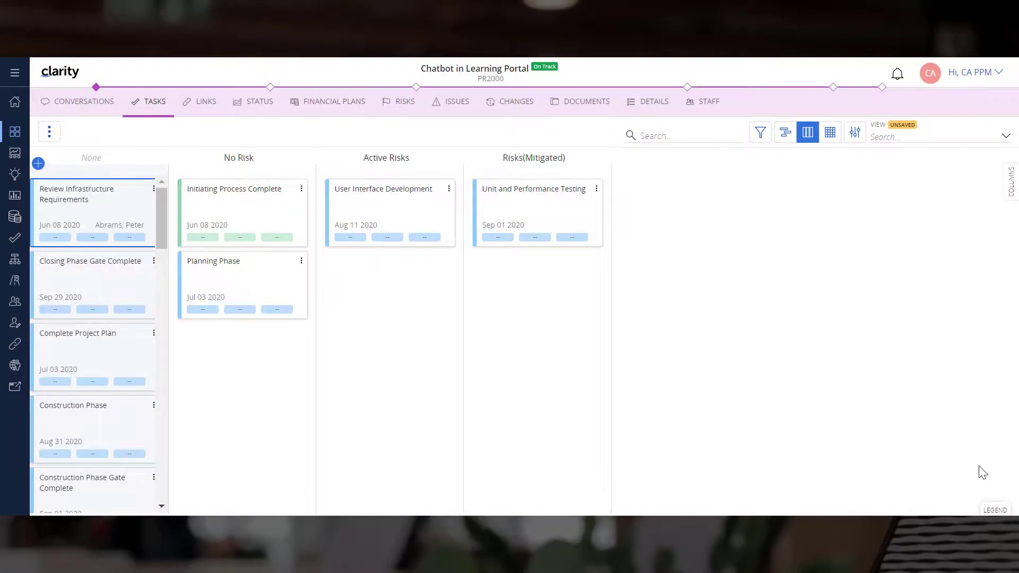
# - Save the current board as a new view named Risks Status View
pyautogui.click(909, 135)
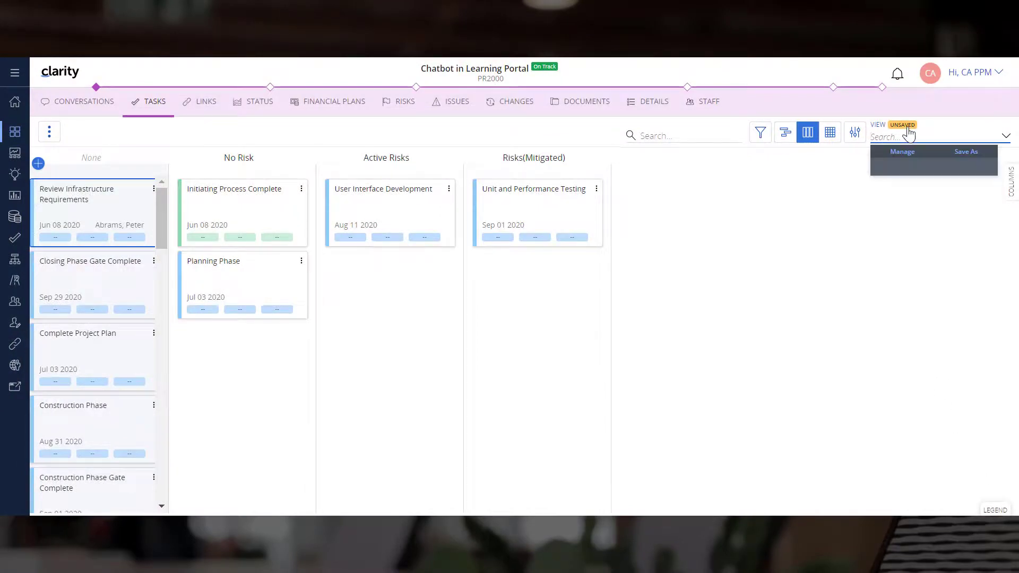
pyautogui.click(959, 159)
pyautogui.write('Risks')
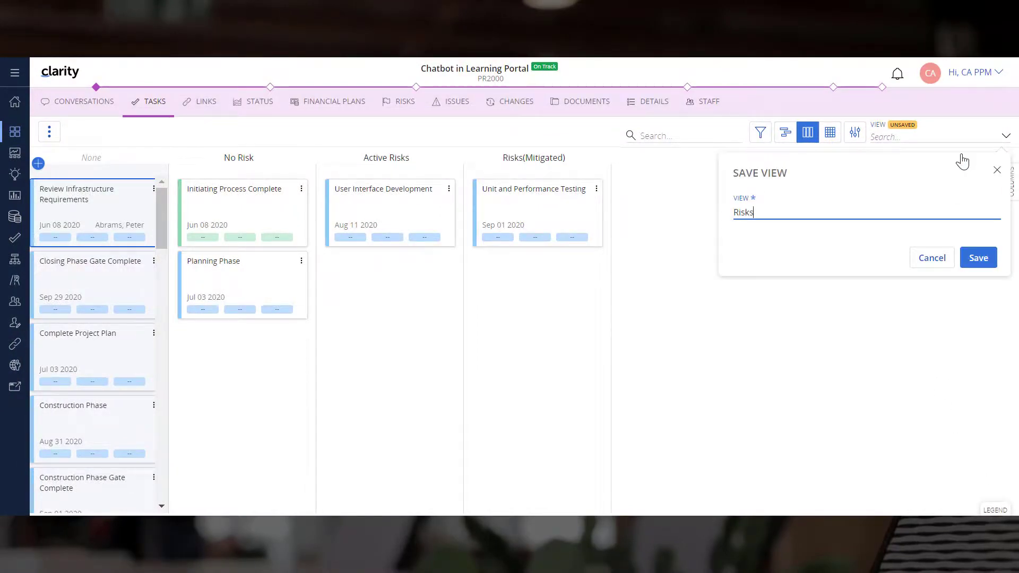
pyautogui.write(' Status Vi')
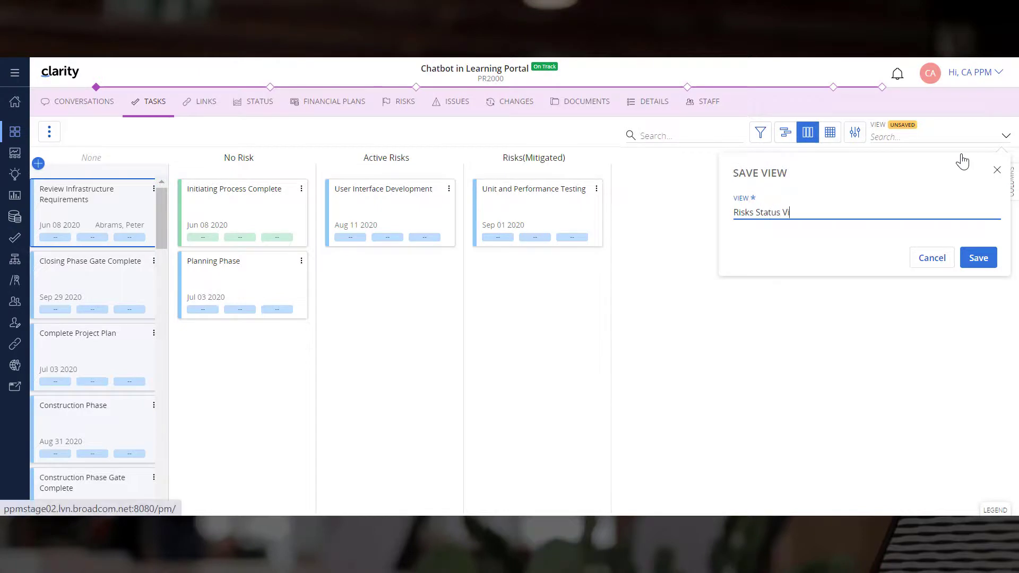
pyautogui.write('ew')
pyautogui.click(978, 258)
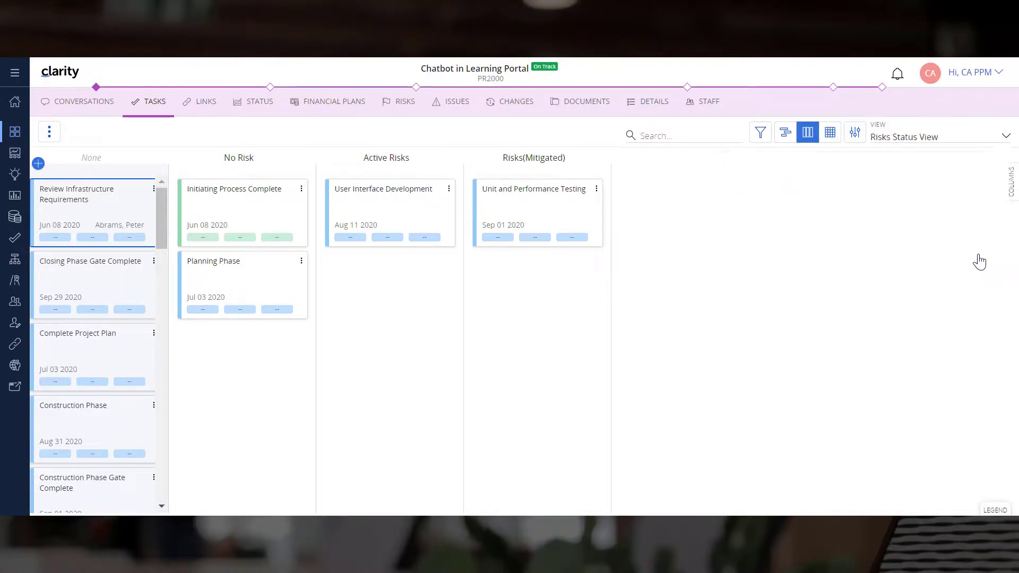
# - Check in Manage Views that Risks Status View is listed as a favourite
pyautogui.click(901, 139)
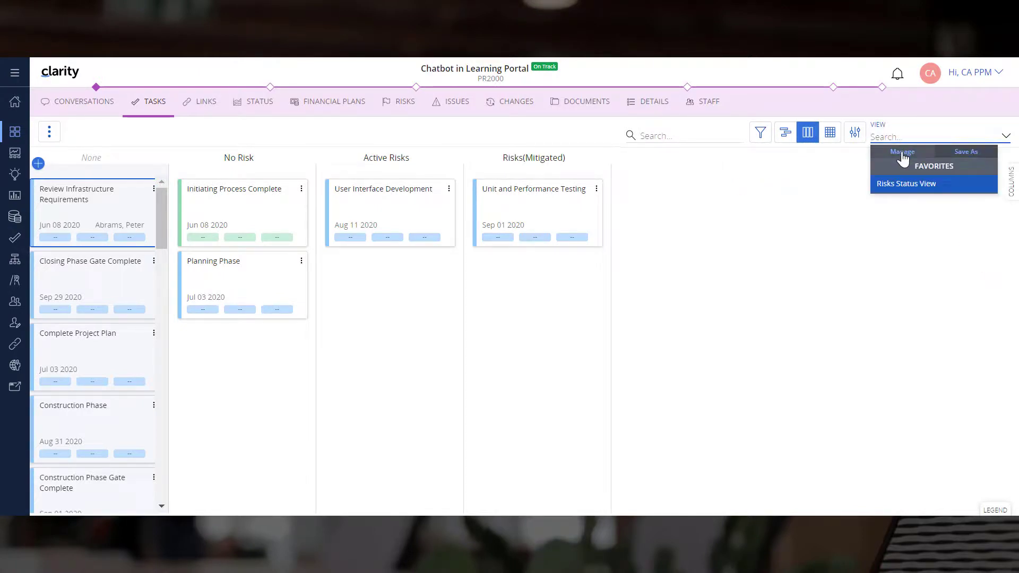
pyautogui.click(903, 156)
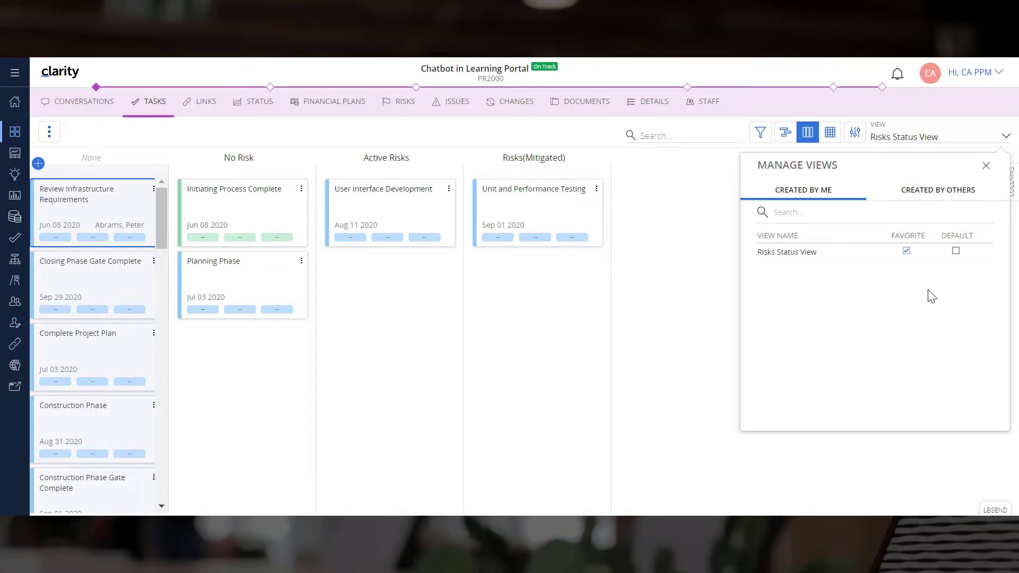
pyautogui.click(986, 169)
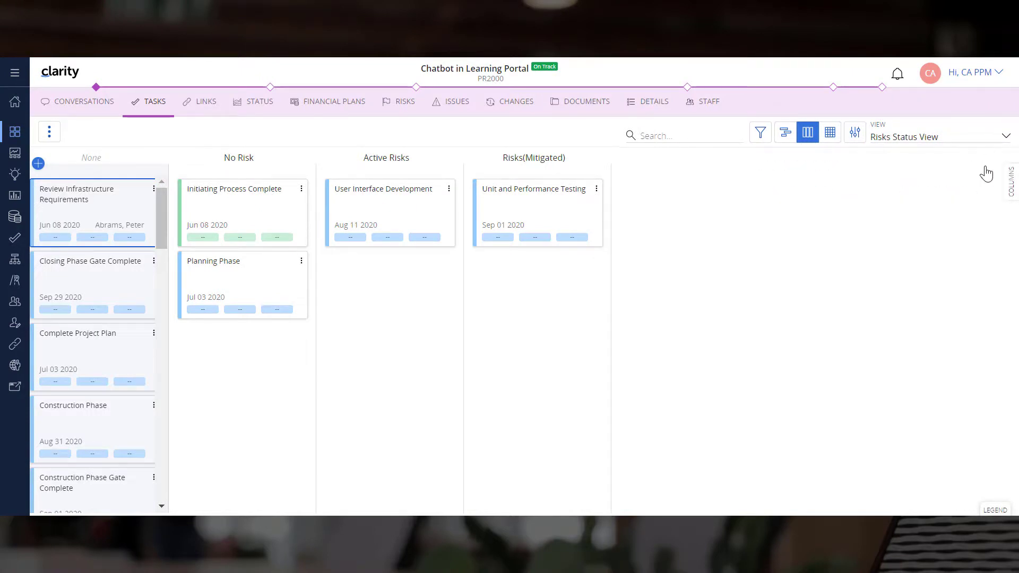